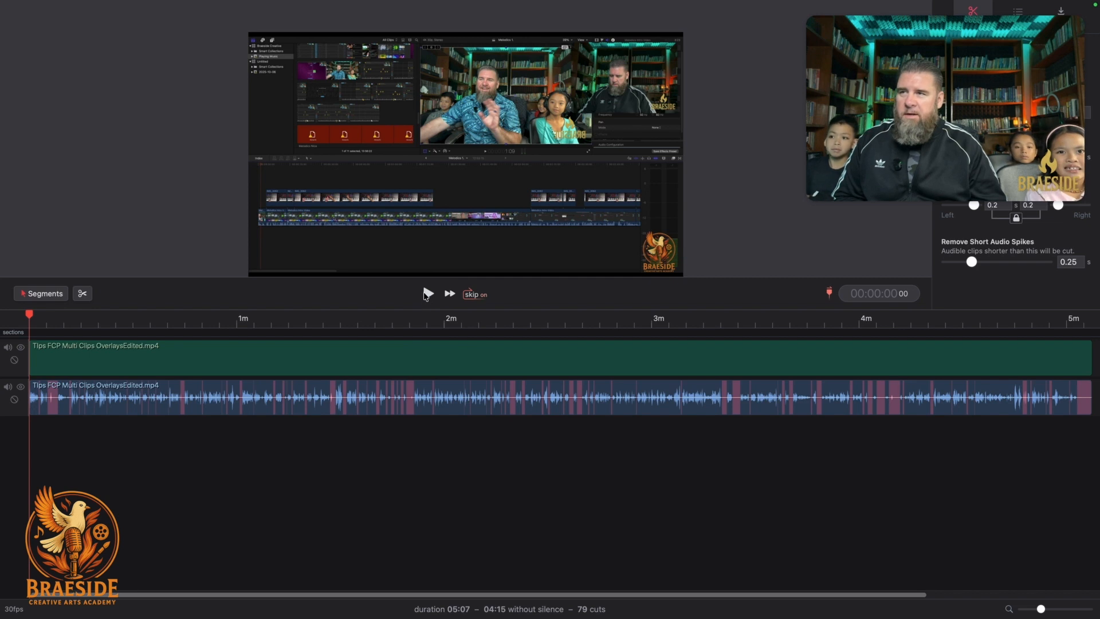
Play the silence-cut video, preview its final seconds, then switch the timeline to Clips mode.
left_click(429, 294)
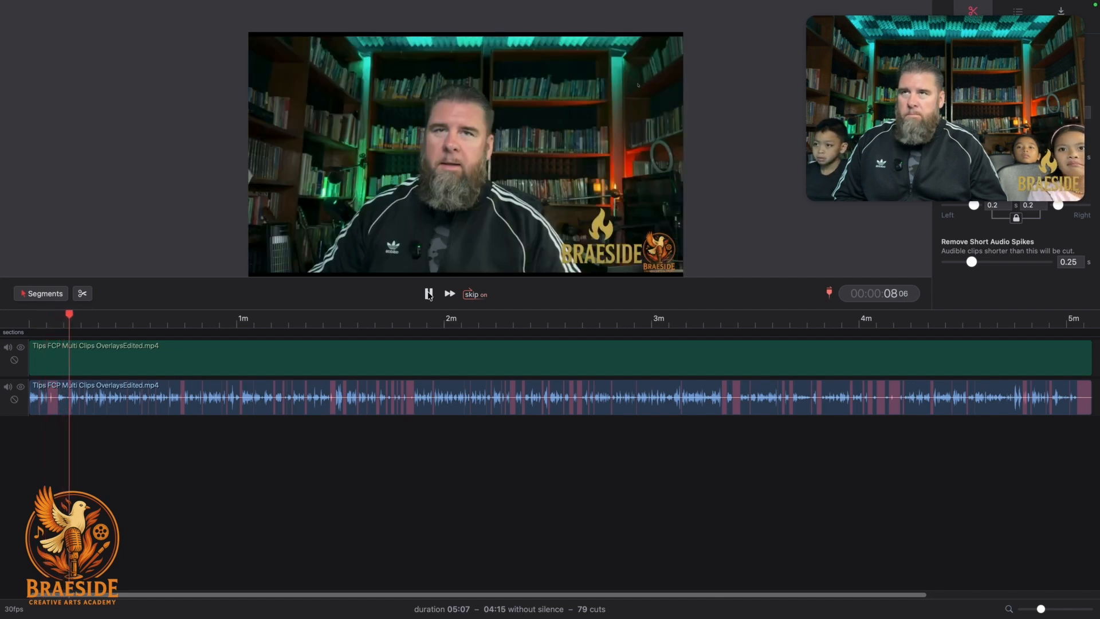
left_click(428, 294)
scroll(867, 344, "right", 5)
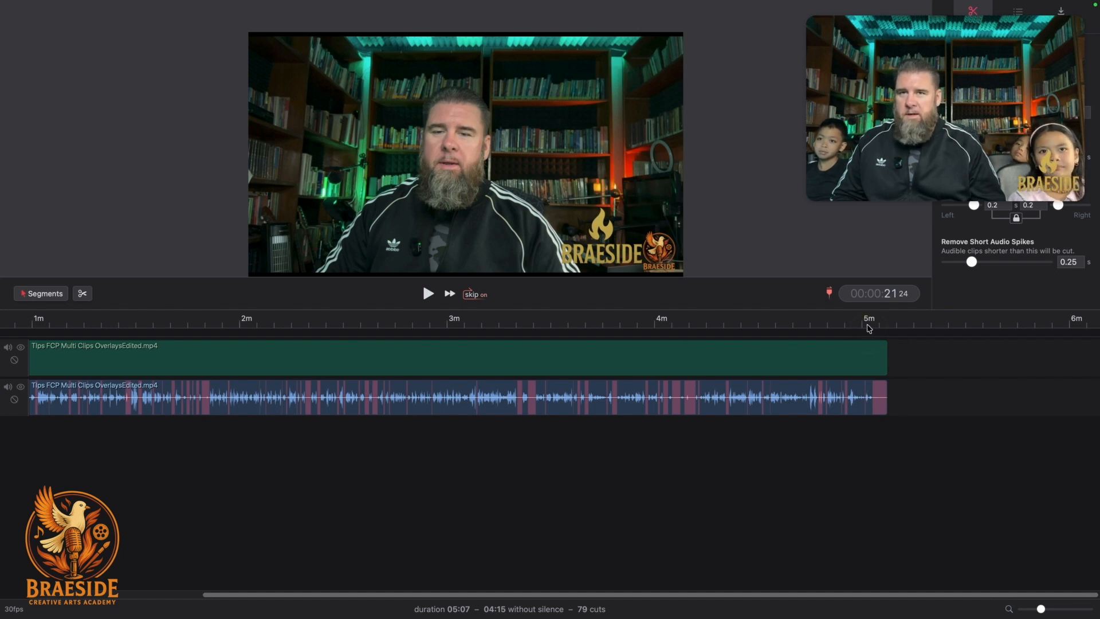
left_click(869, 329)
key("space")
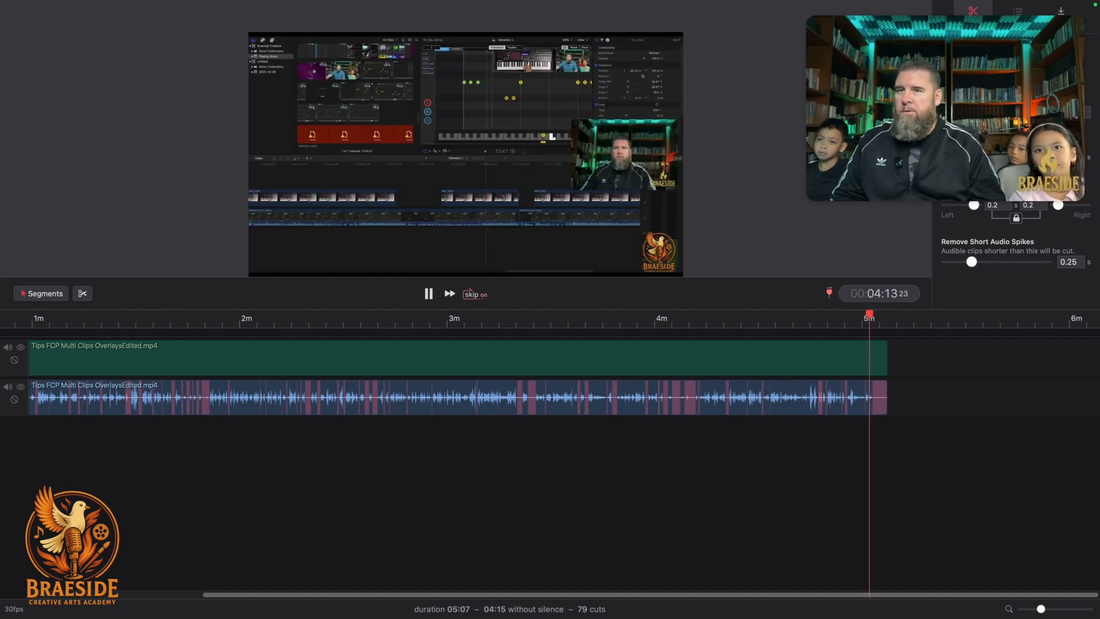
key("space")
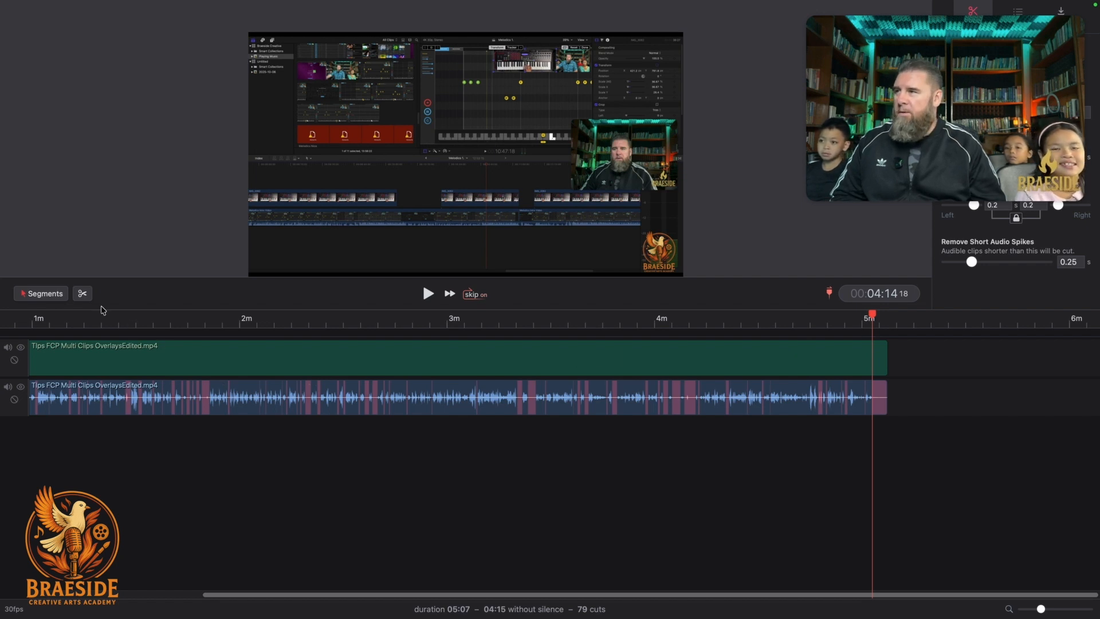
left_click(52, 295)
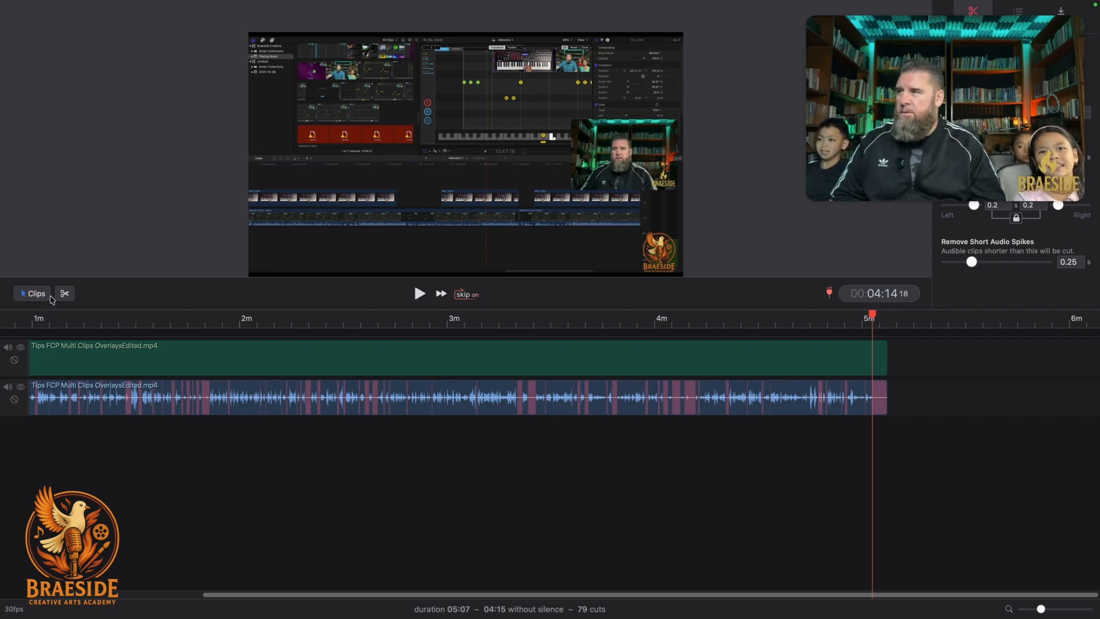
Select the linked video and audio clips of the recording on the Clips-mode timeline.
left_click(879, 409)
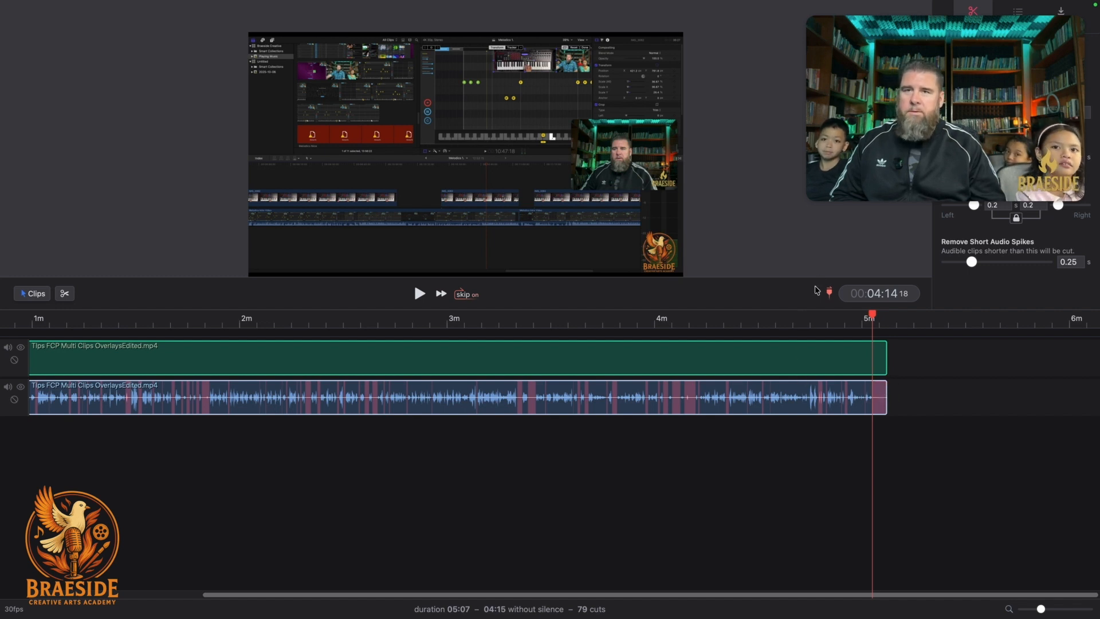
left_click(829, 293)
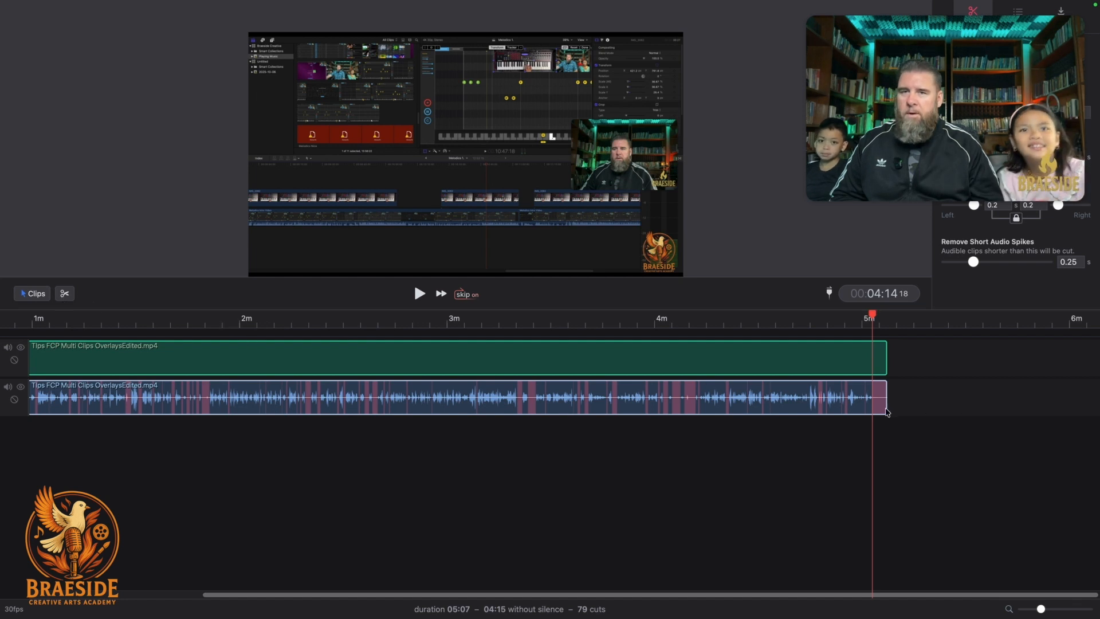
mouse_move(900, 2)
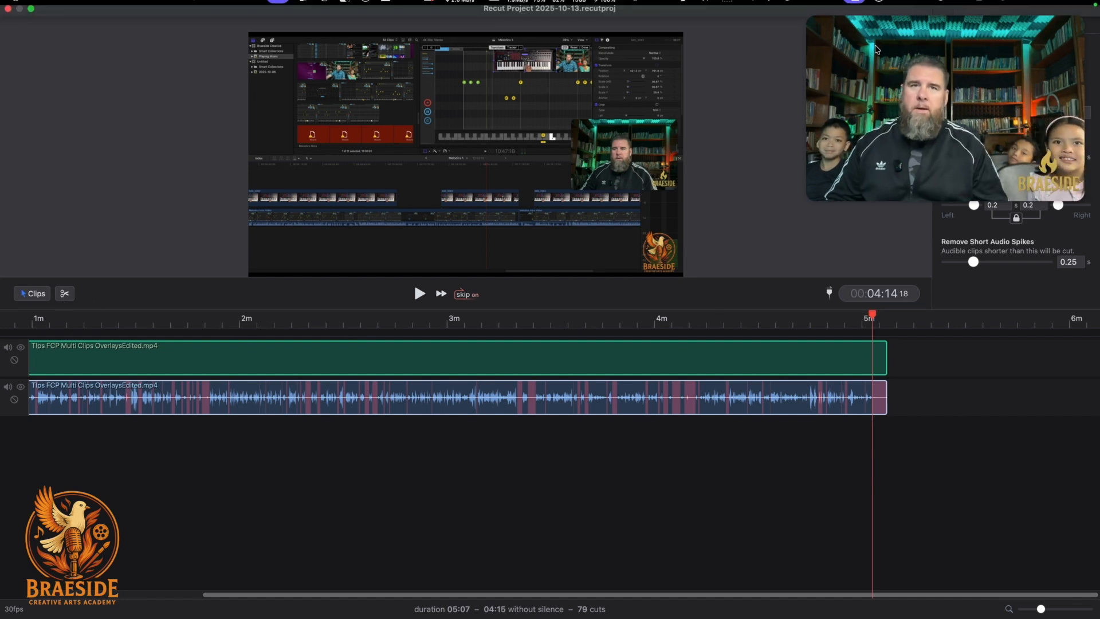
left_click_drag(901, 27, 926, 400)
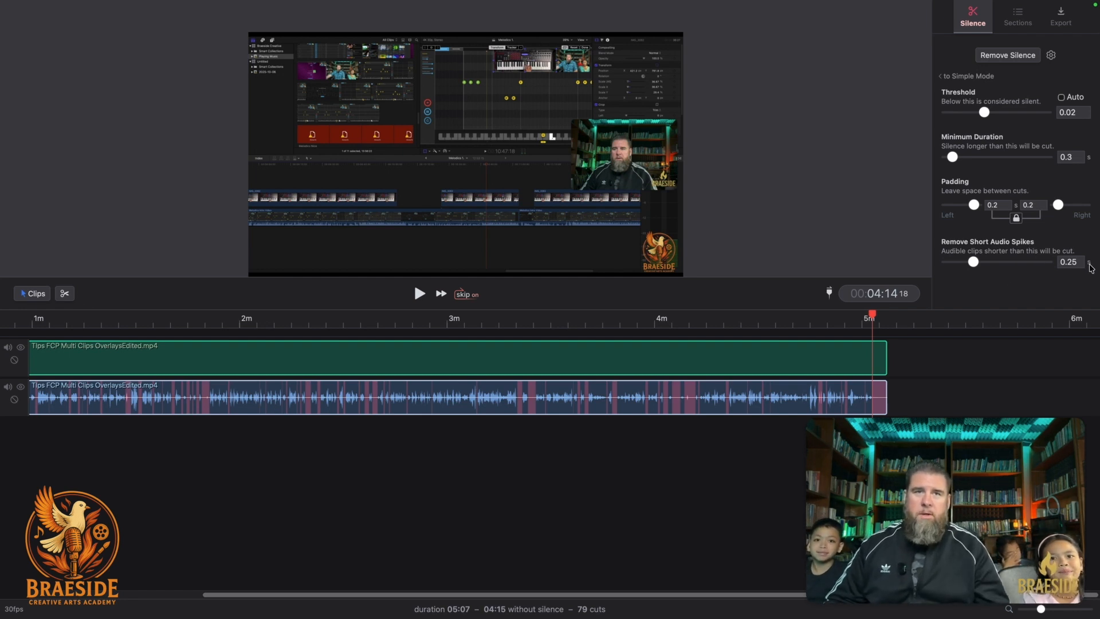
Open the Sections tab in the right-hand panel to reach the Split on Silence options.
left_click(1018, 17)
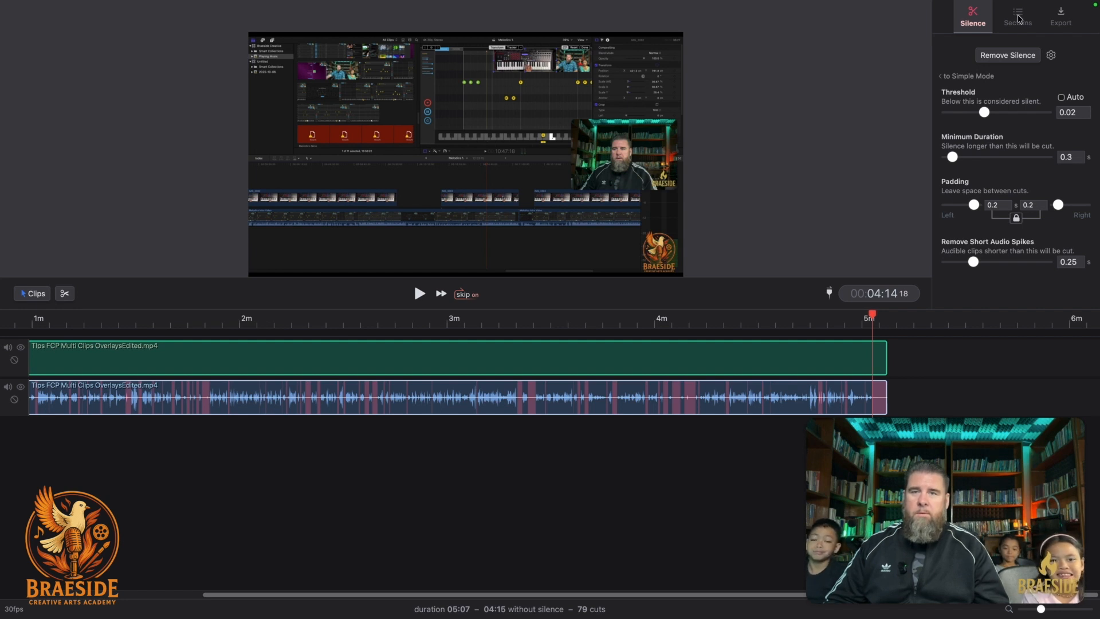
left_click(1019, 17)
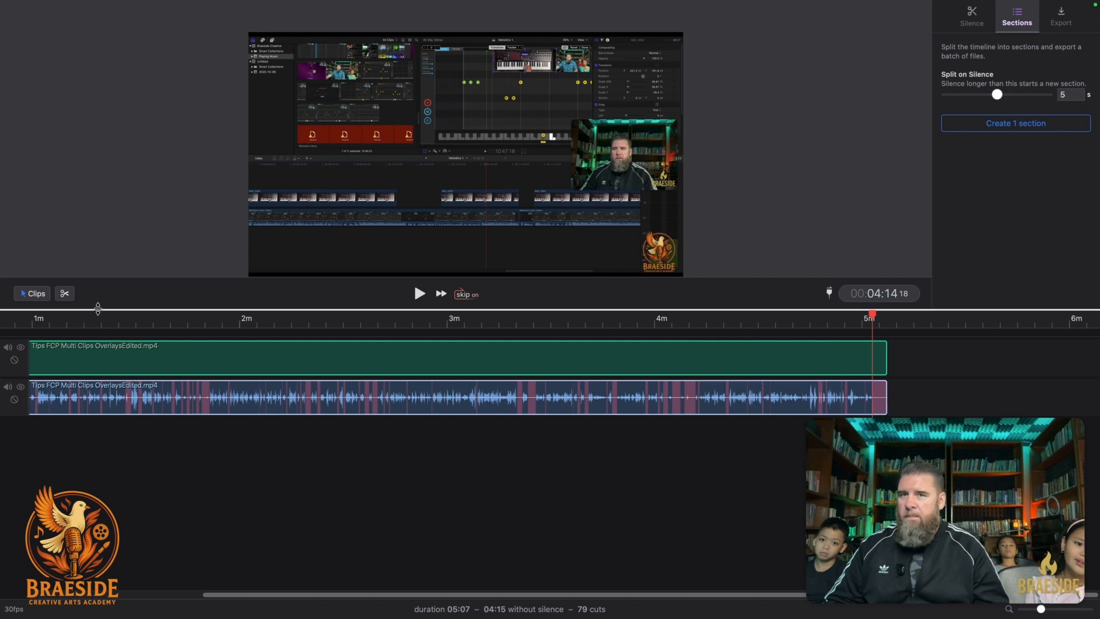
Split the clips at the current time, then undo the split.
left_click(64, 294)
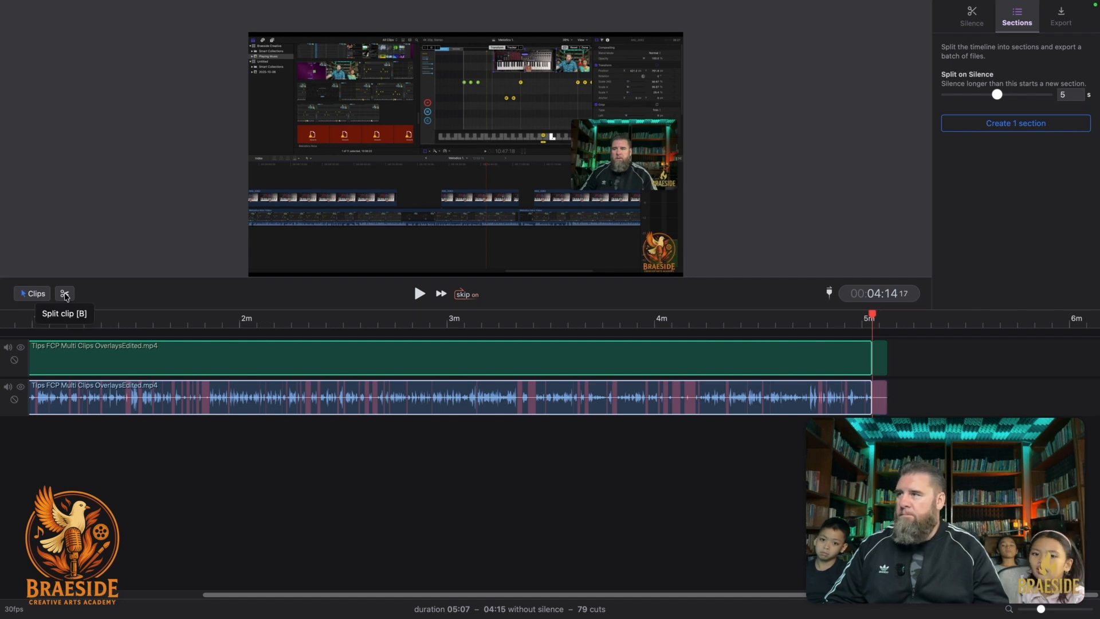
left_click(64, 295)
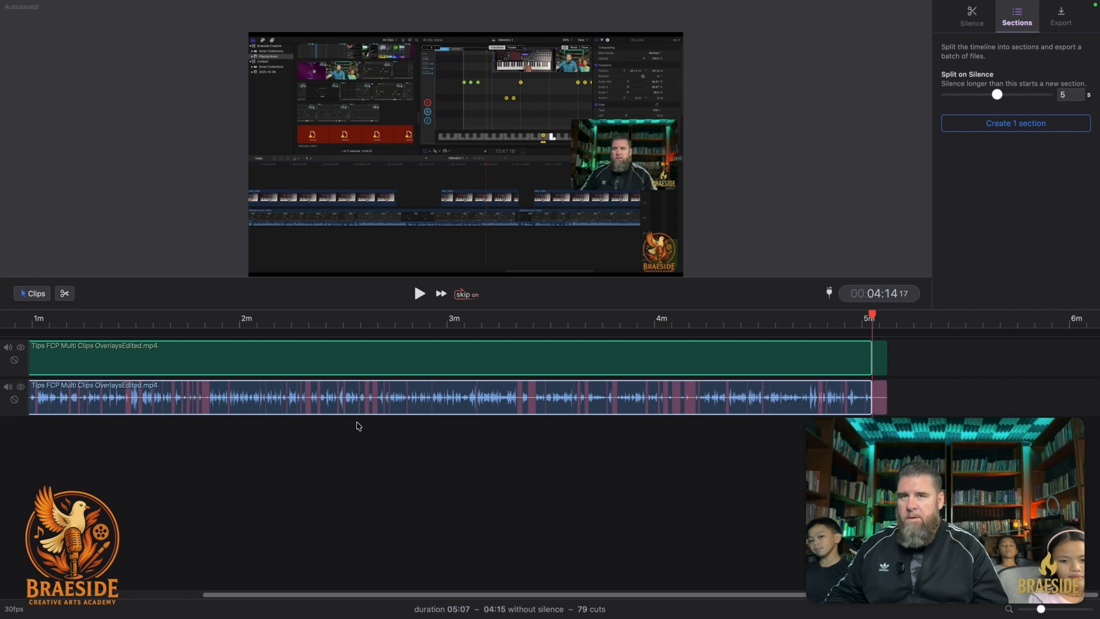
key("super+z")
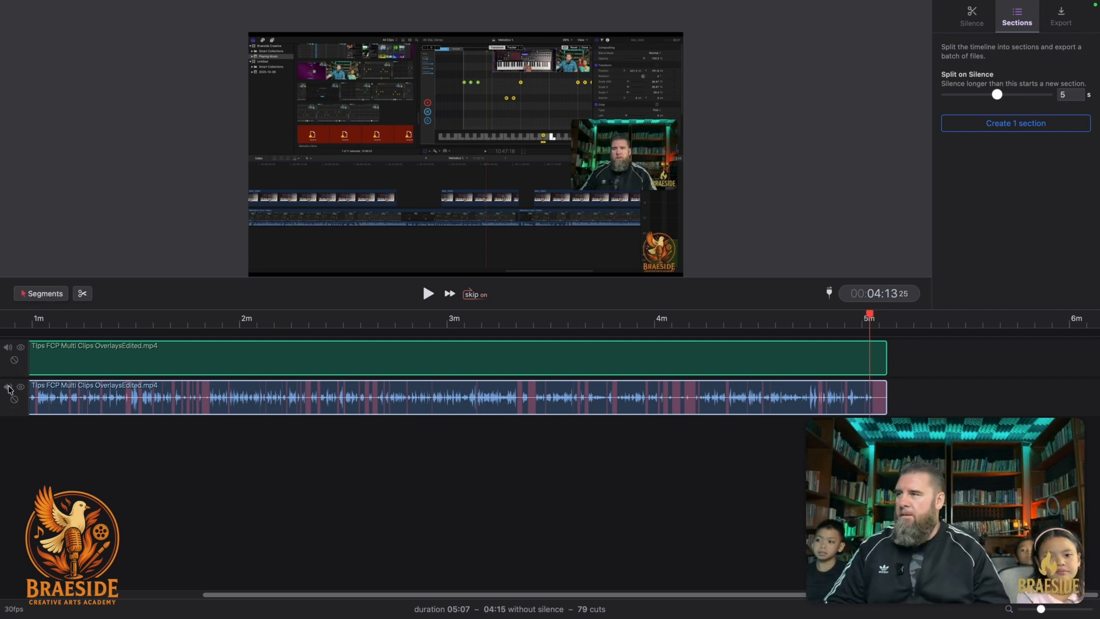
Toggle the audio track's silence removal off and on, leaving it on, and return to Clips mode.
left_click(21, 386)
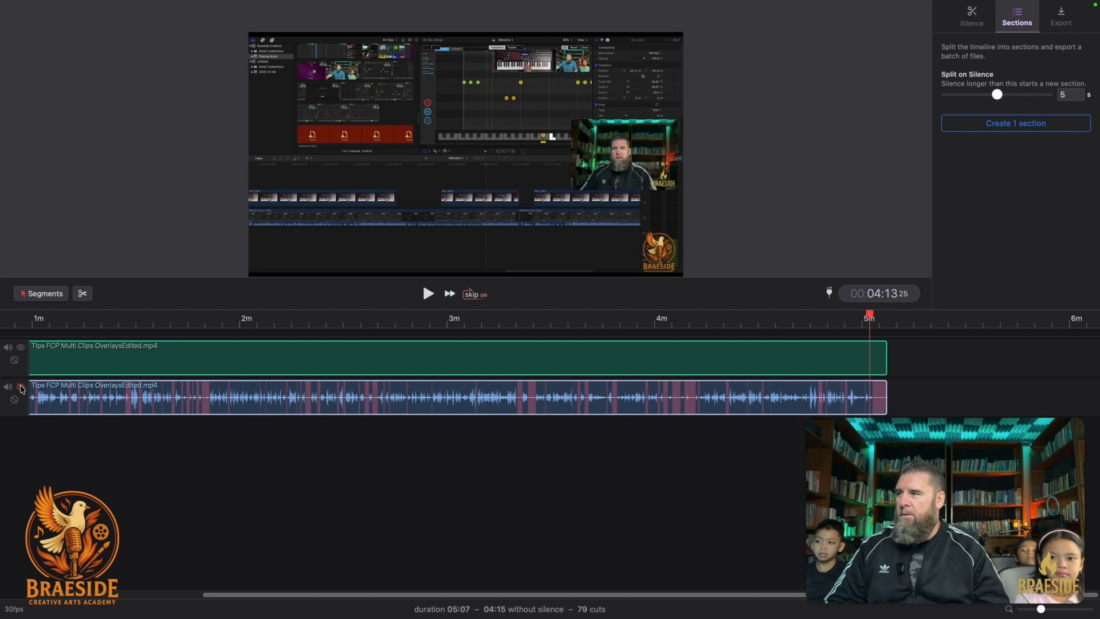
left_click(21, 387)
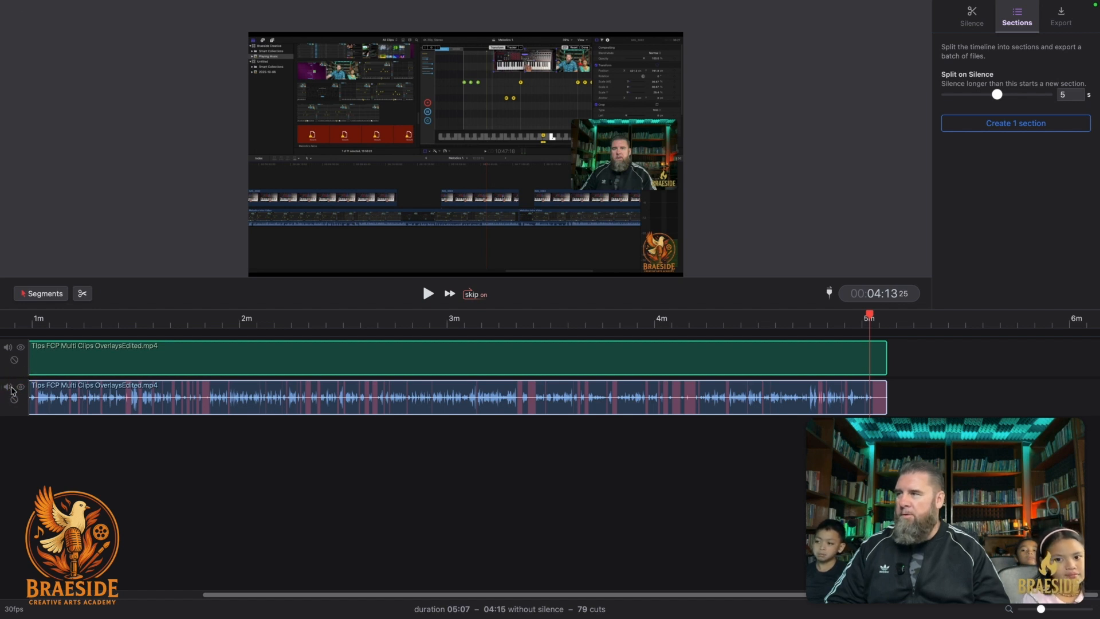
left_click(18, 401)
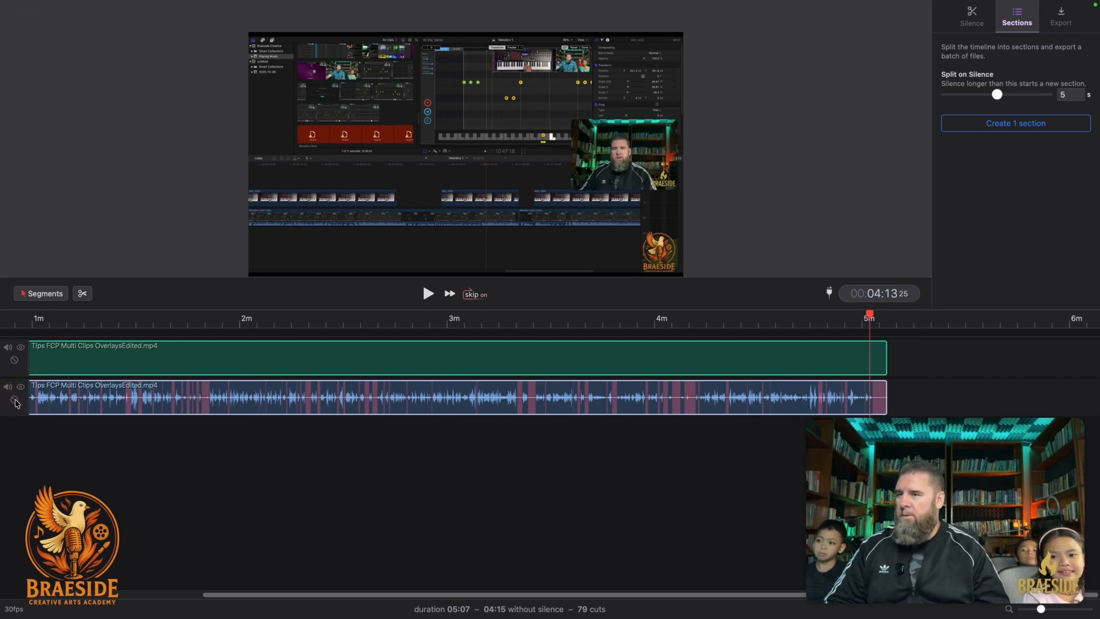
left_click(15, 401)
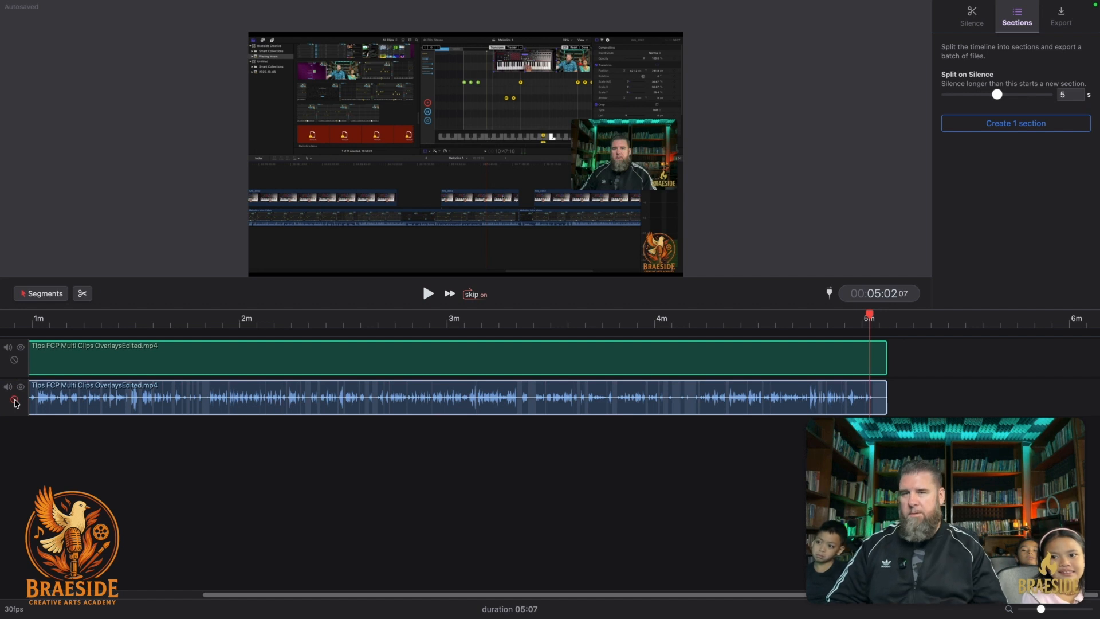
left_click(15, 401)
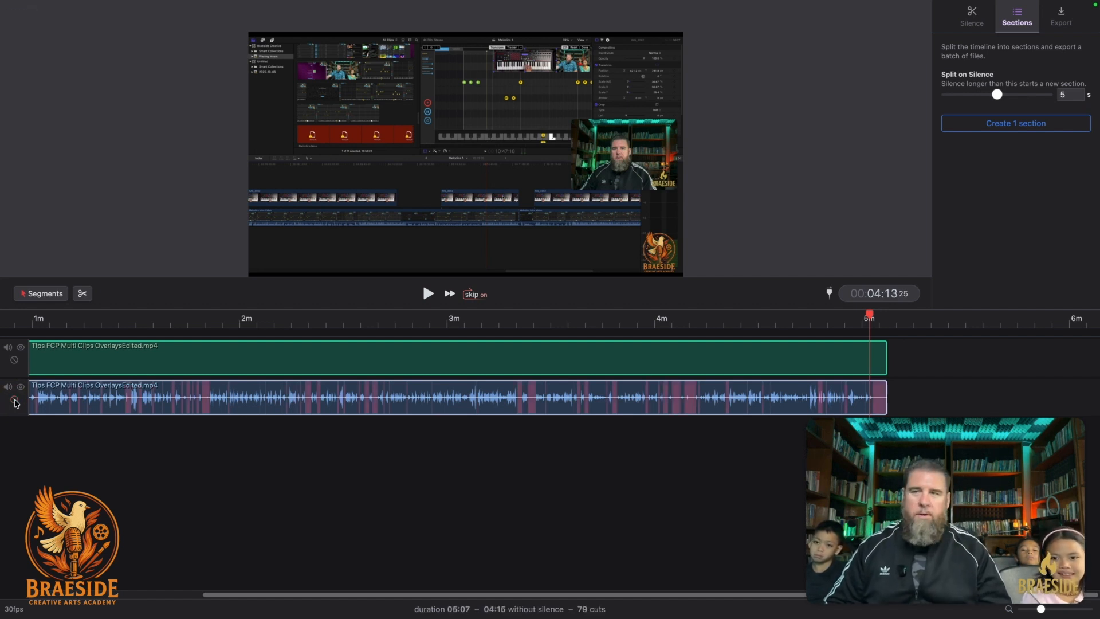
left_click(15, 401)
left_click(15, 401)
left_click(15, 401)
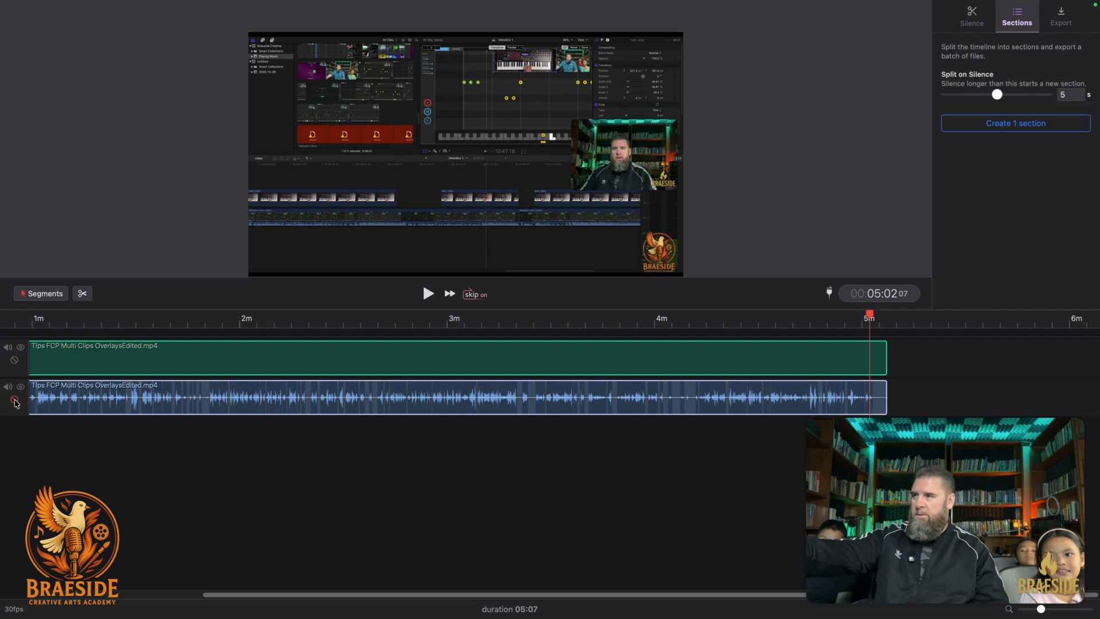
left_click(15, 402)
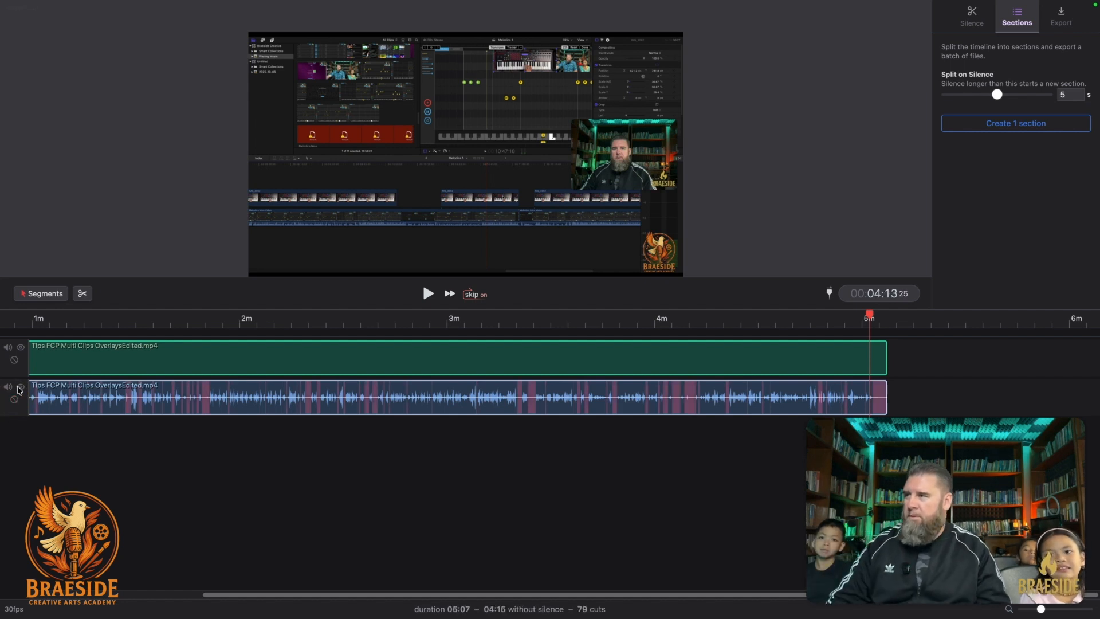
left_click(45, 295)
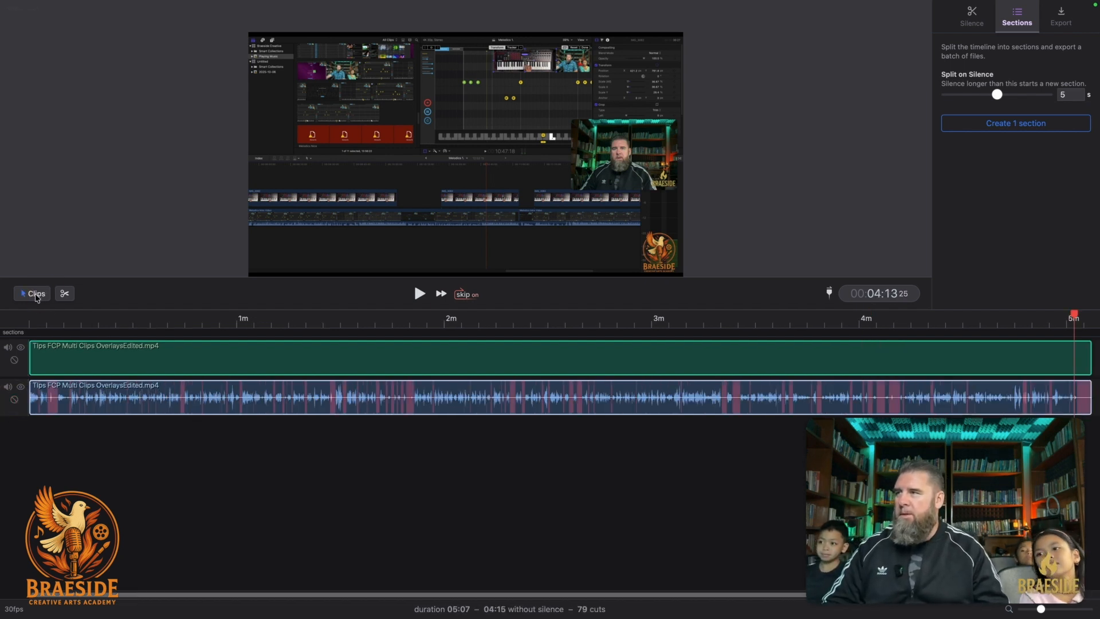
scroll(724, 487, "right", 5)
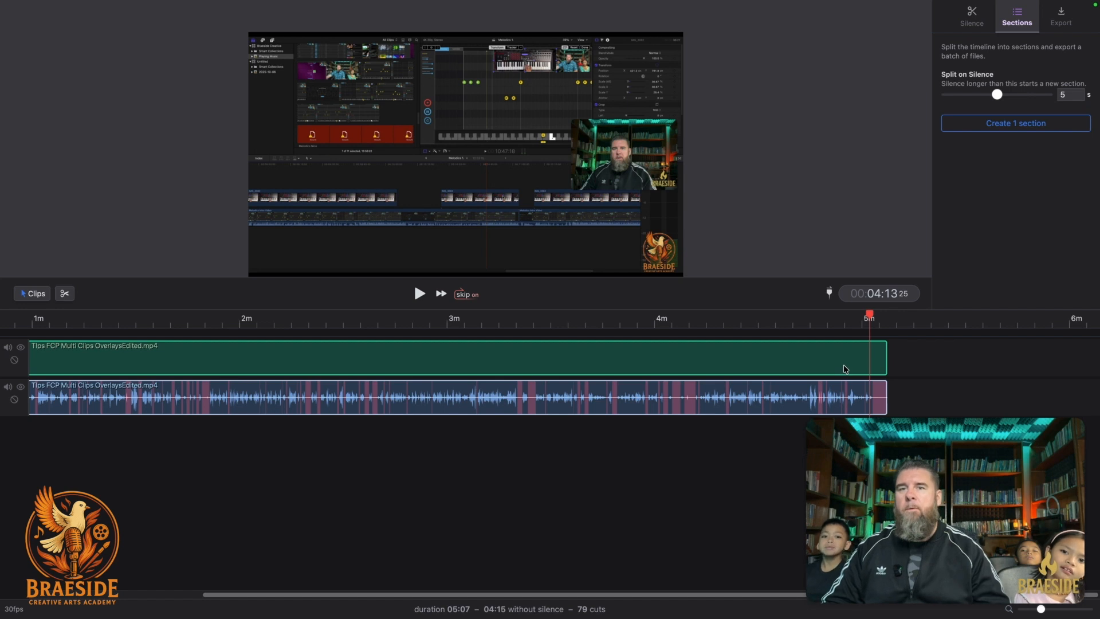
Review the section-export and 1920x1080 MP4 audio/video export options, then return to Silence settings.
key("super")
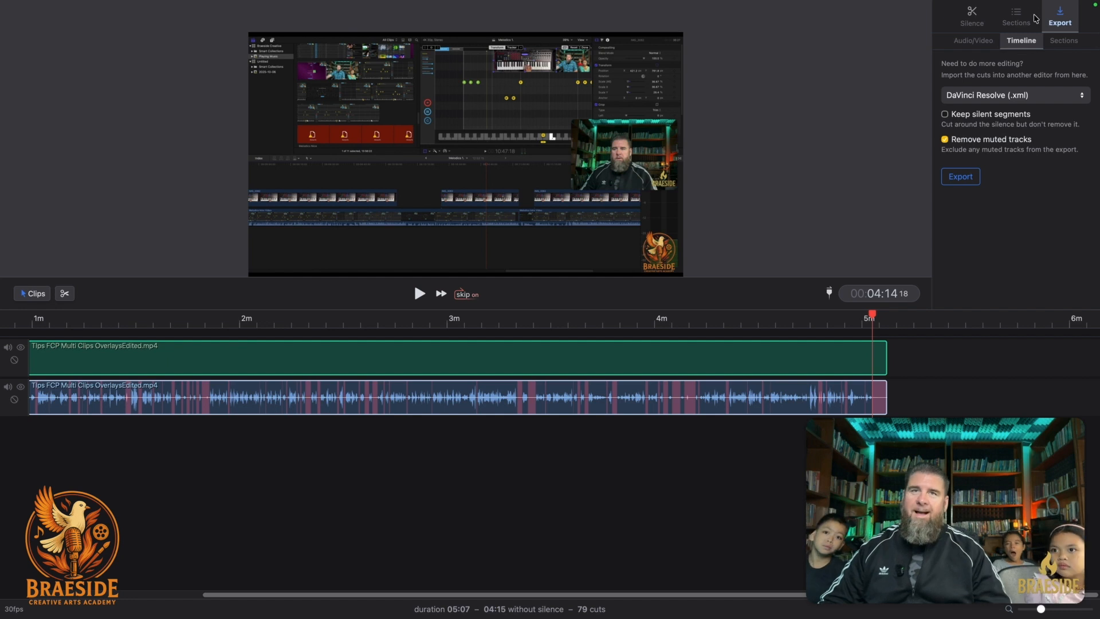
left_click(1065, 42)
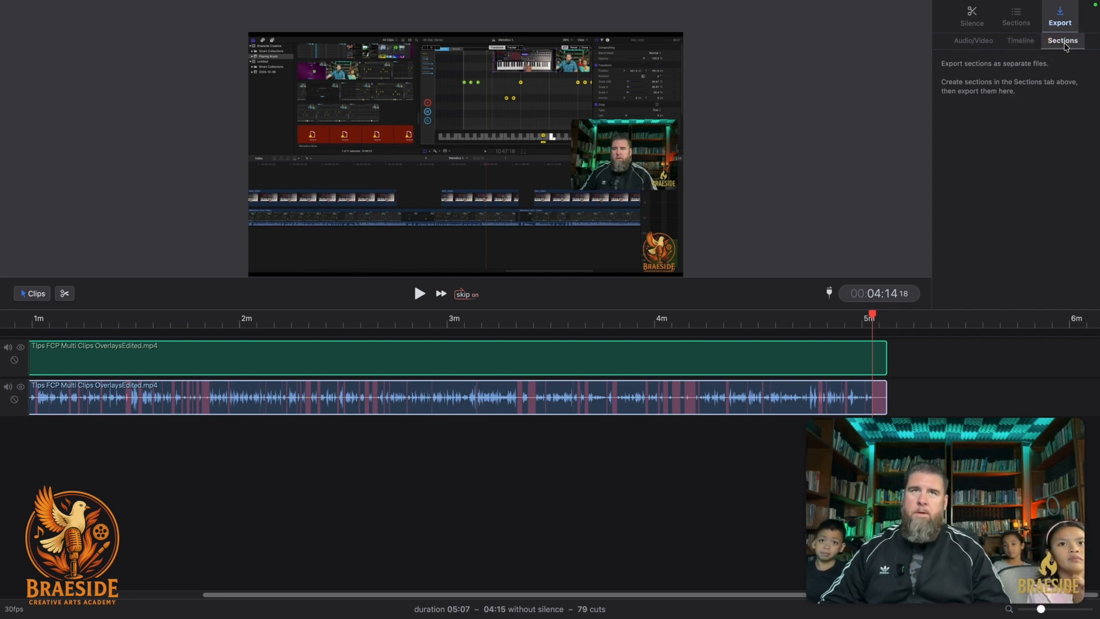
left_click(978, 44)
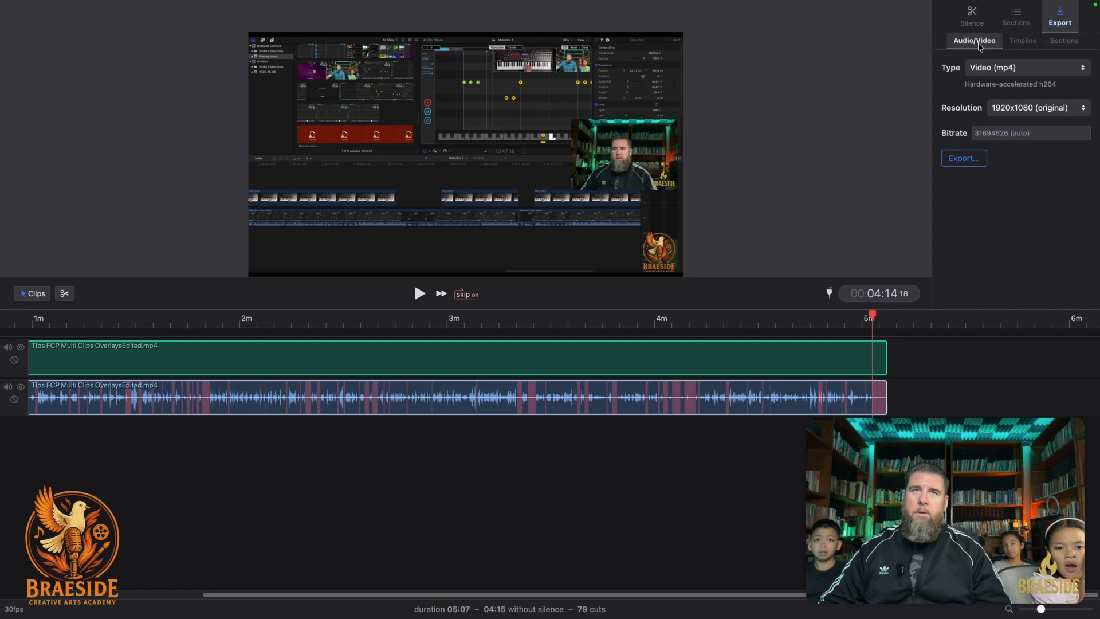
left_click(972, 16)
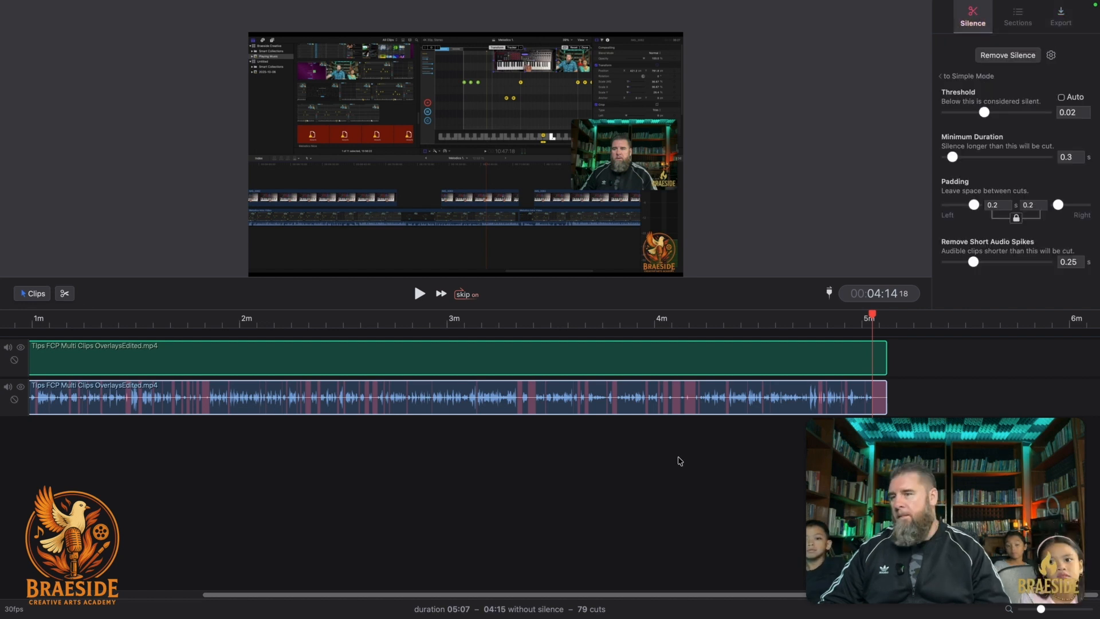
scroll(659, 469, "left", 5)
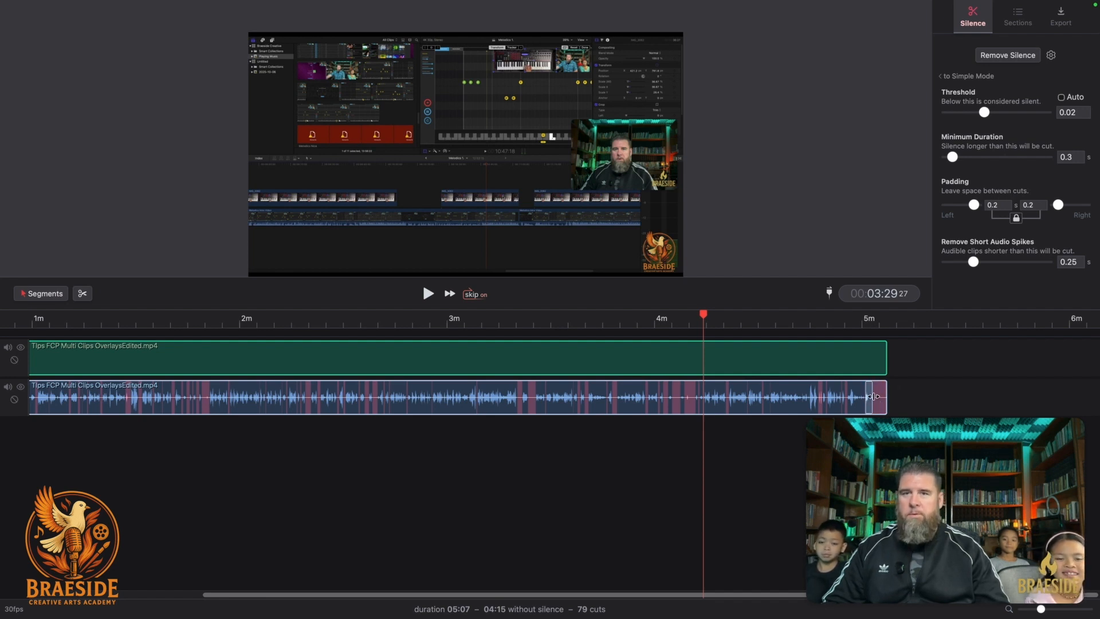
Extend the last audio segment to the clip end to keep the logo outro, then preview from about 04:10.
left_click_drag(871, 397, 895, 398)
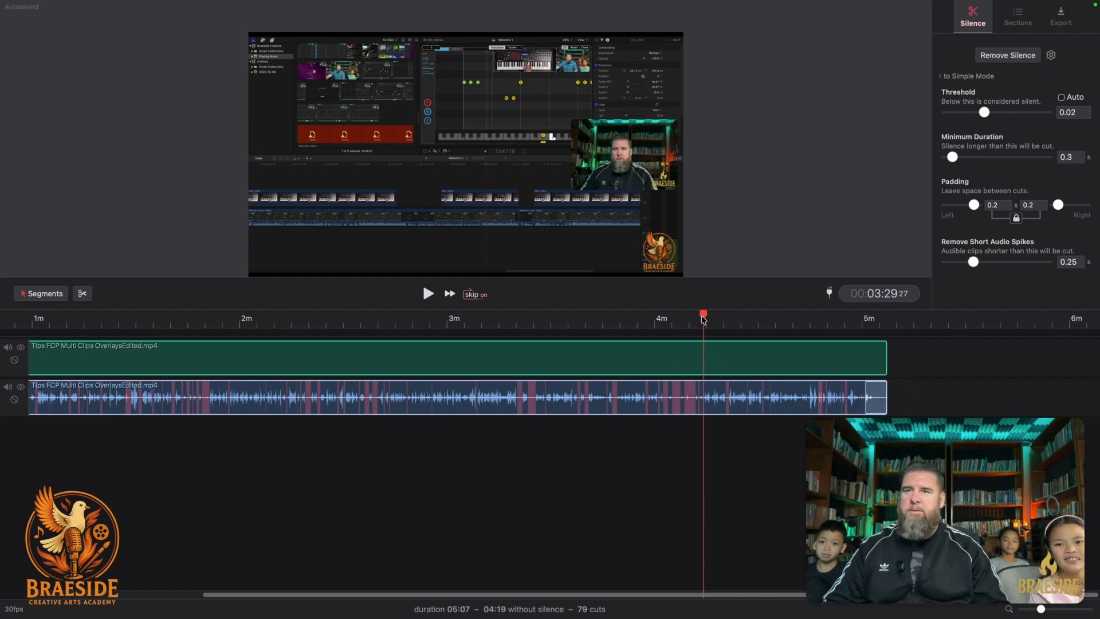
left_click_drag(704, 319, 862, 314)
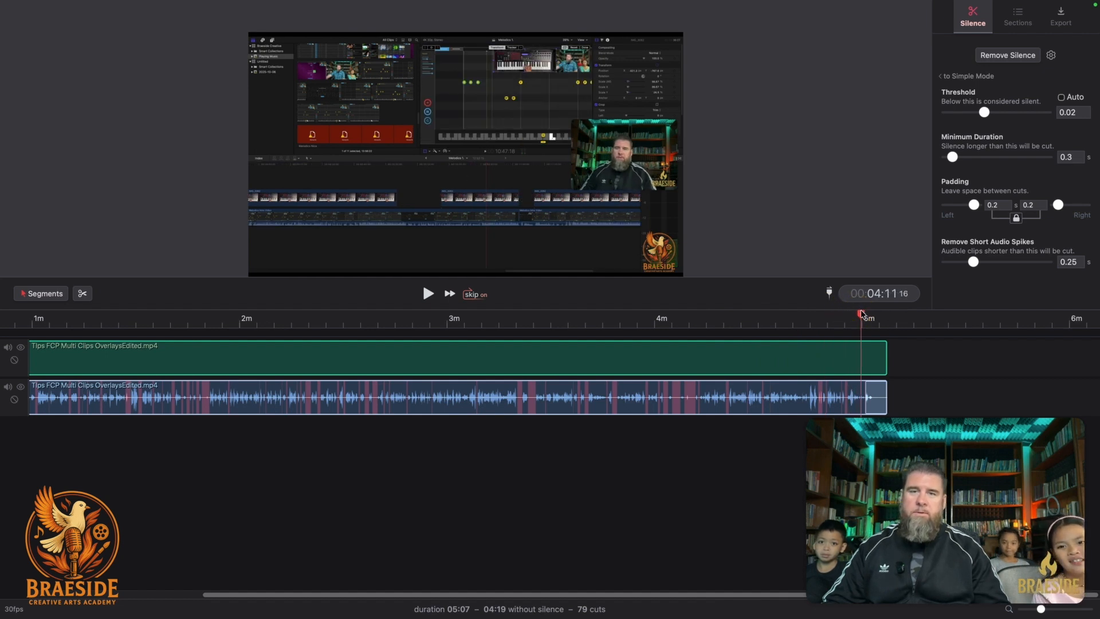
key("space")
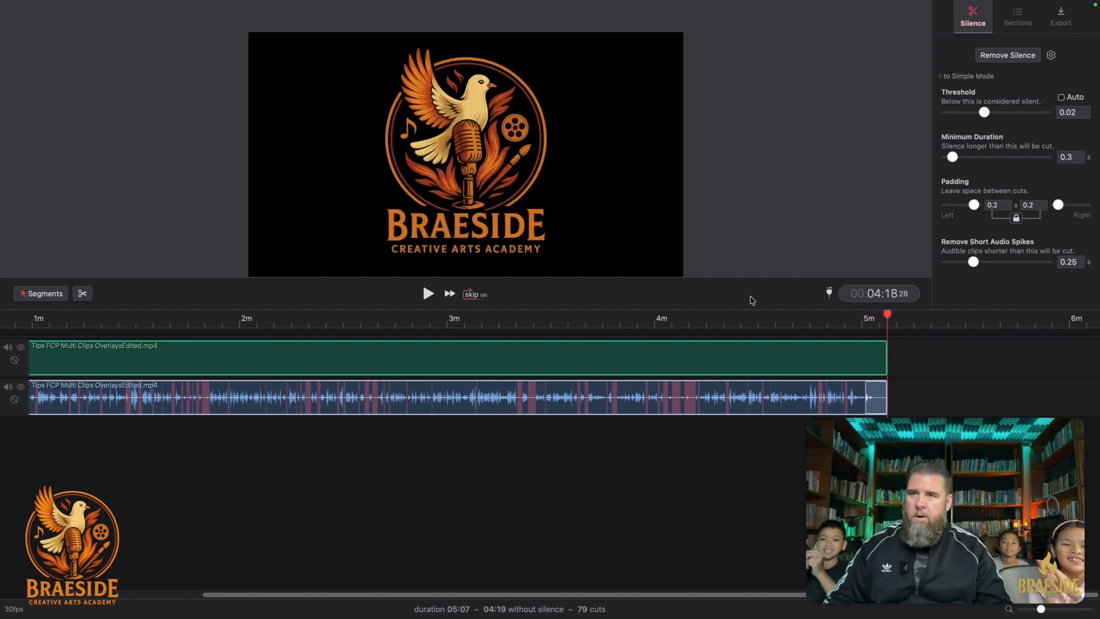
scroll(583, 389, "left", 4)
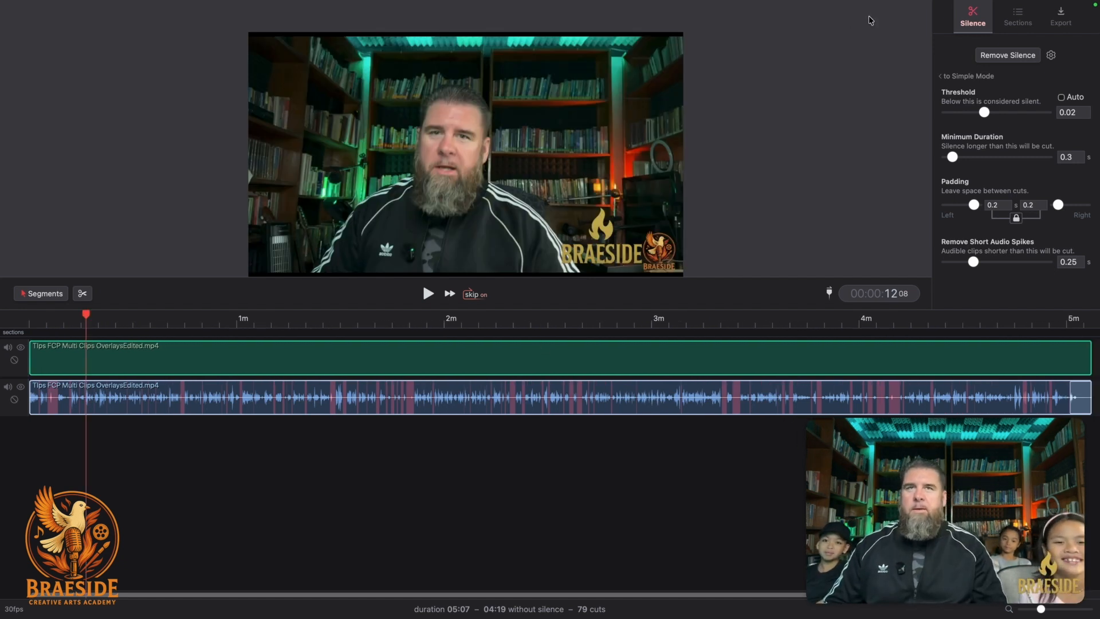
Remove all silences from the timeline, leaving a 04:19 edit.
left_click(1007, 56)
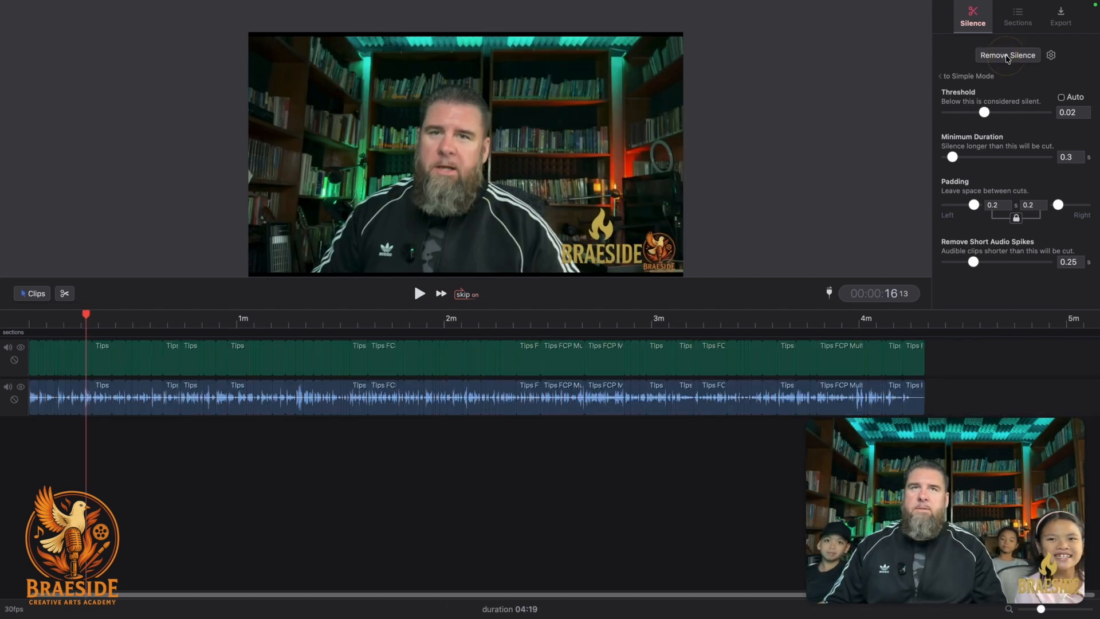
scroll(819, 379, "right", 1)
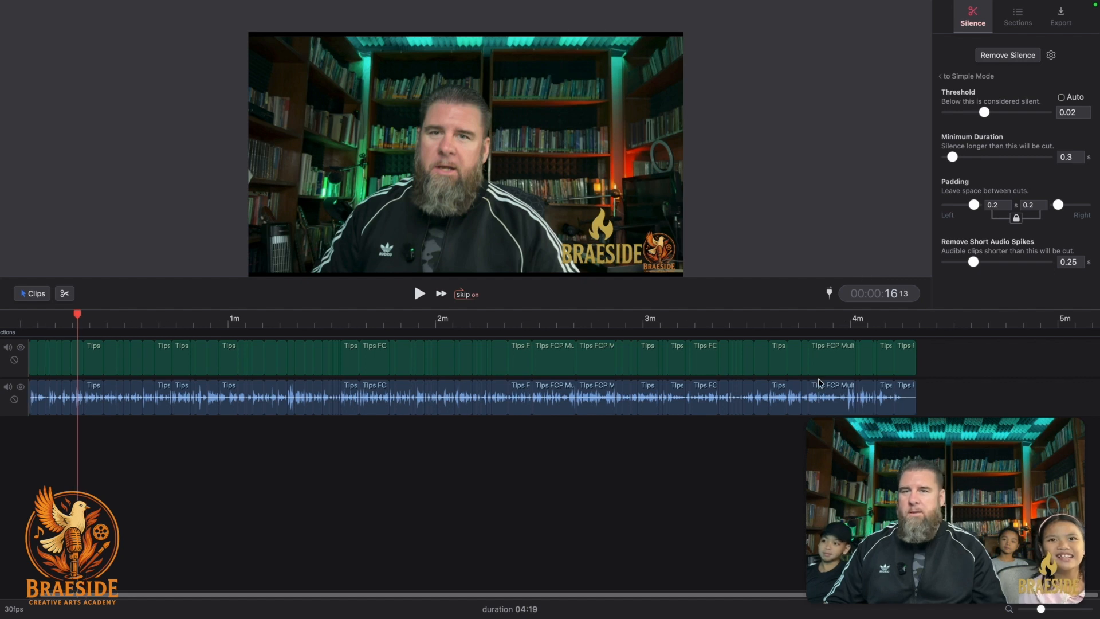
scroll(819, 379, "left", 1)
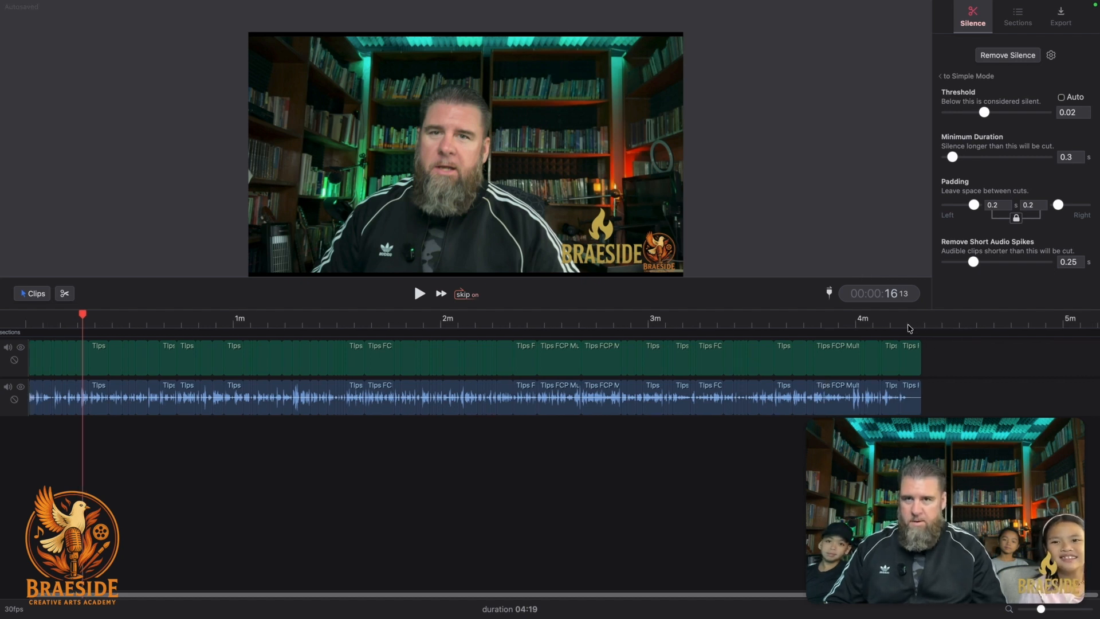
Play the edit's final seconds from about 04:08 through the closing logo.
left_click(1020, 323)
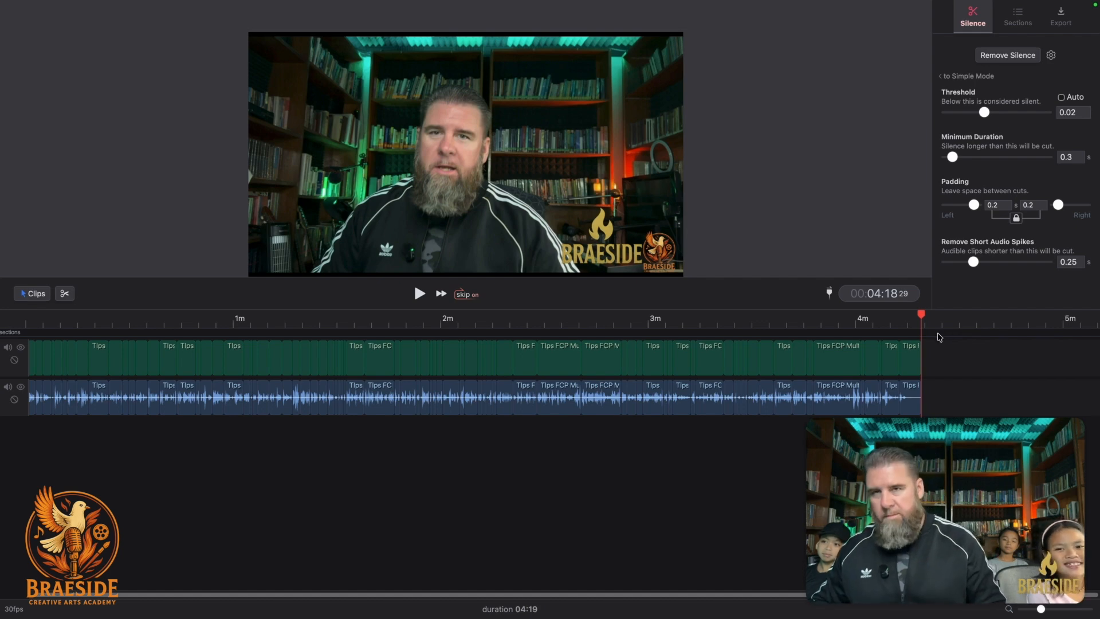
left_click_drag(921, 317, 908, 316)
key("space")
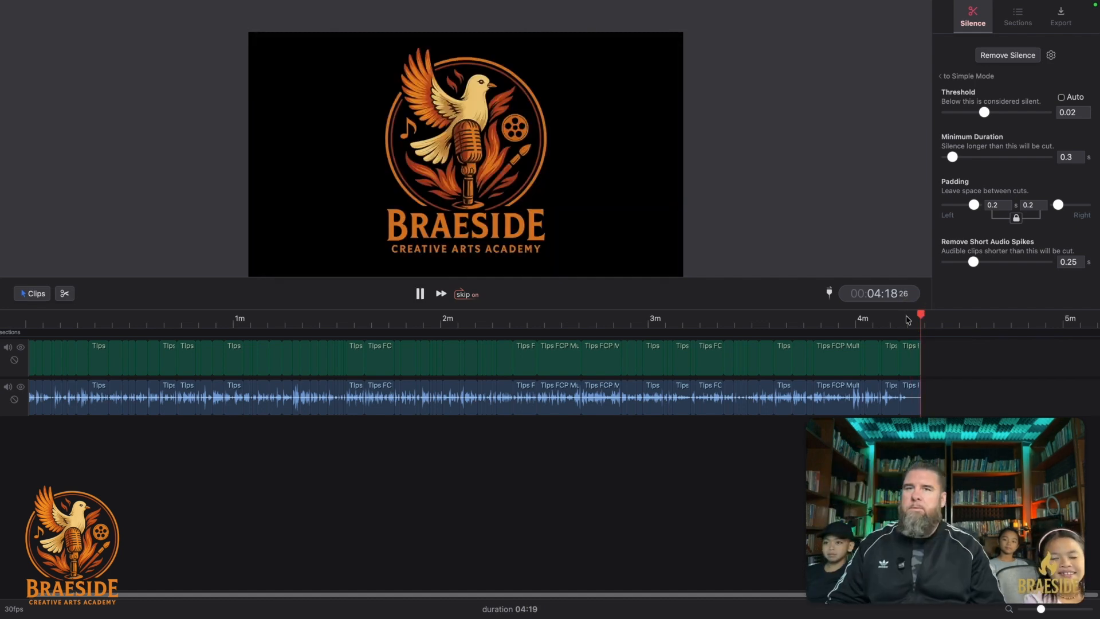
left_click_drag(921, 317, 885, 317)
key("space")
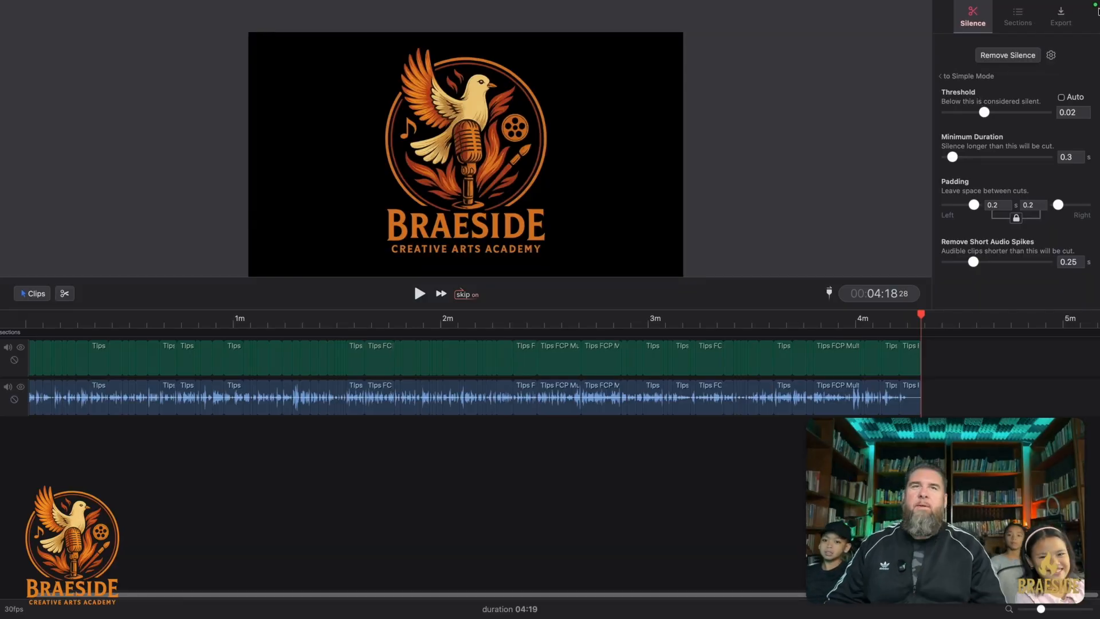
Export the 04:19 edit as a 1920x1080 MP4 named 'Tips FCP Multi Clips OverlaysEdited_' into Finished Videos.
left_click(1059, 22)
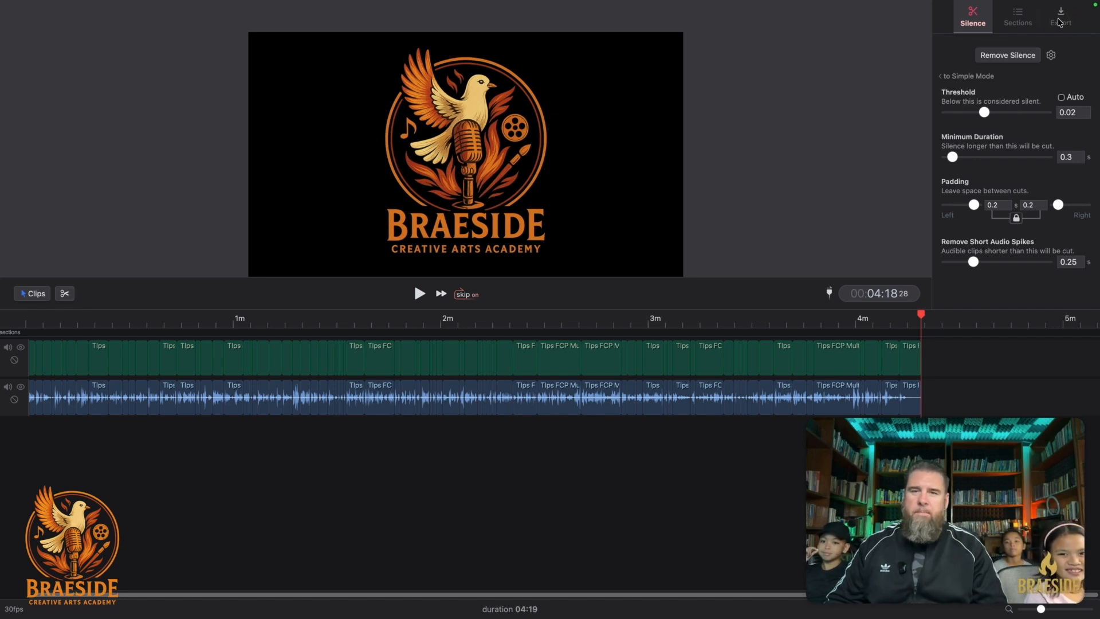
left_click(1060, 21)
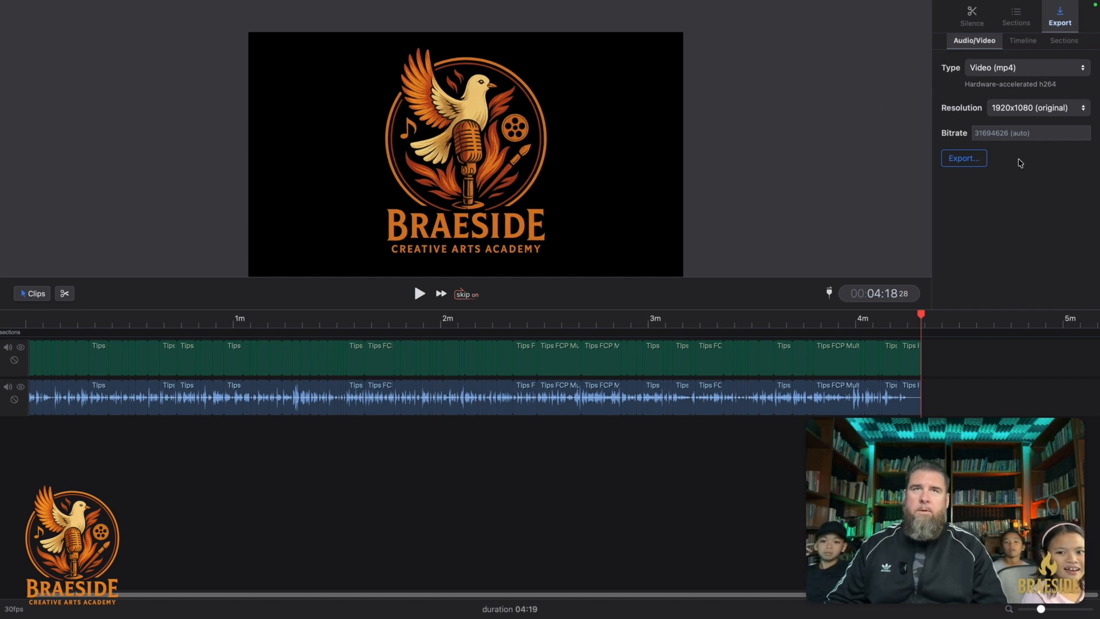
left_click(970, 163)
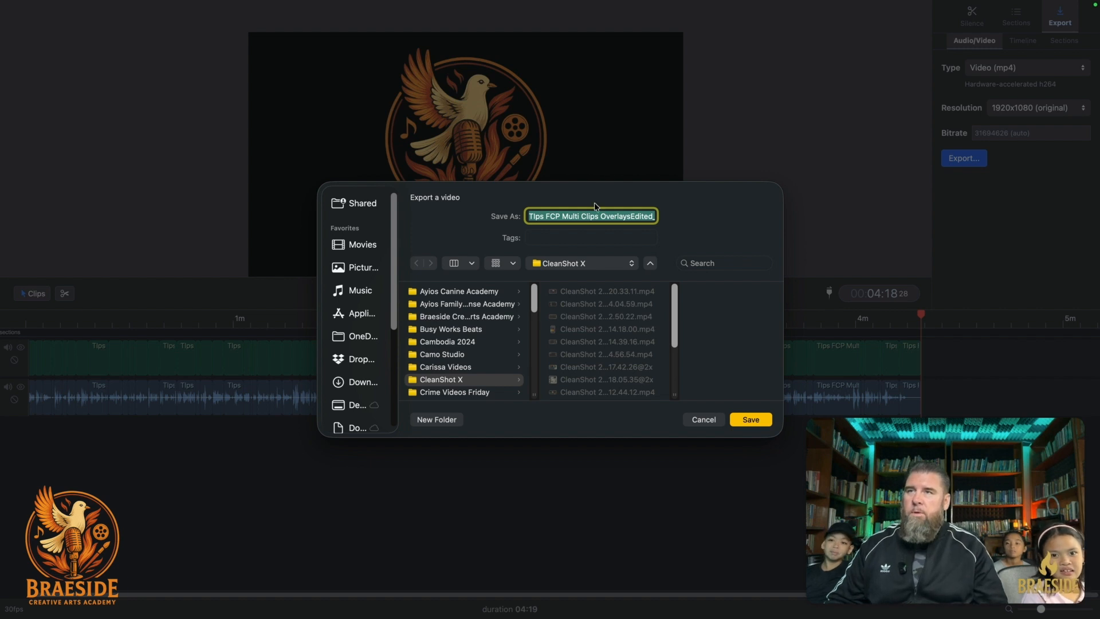
left_click(465, 319)
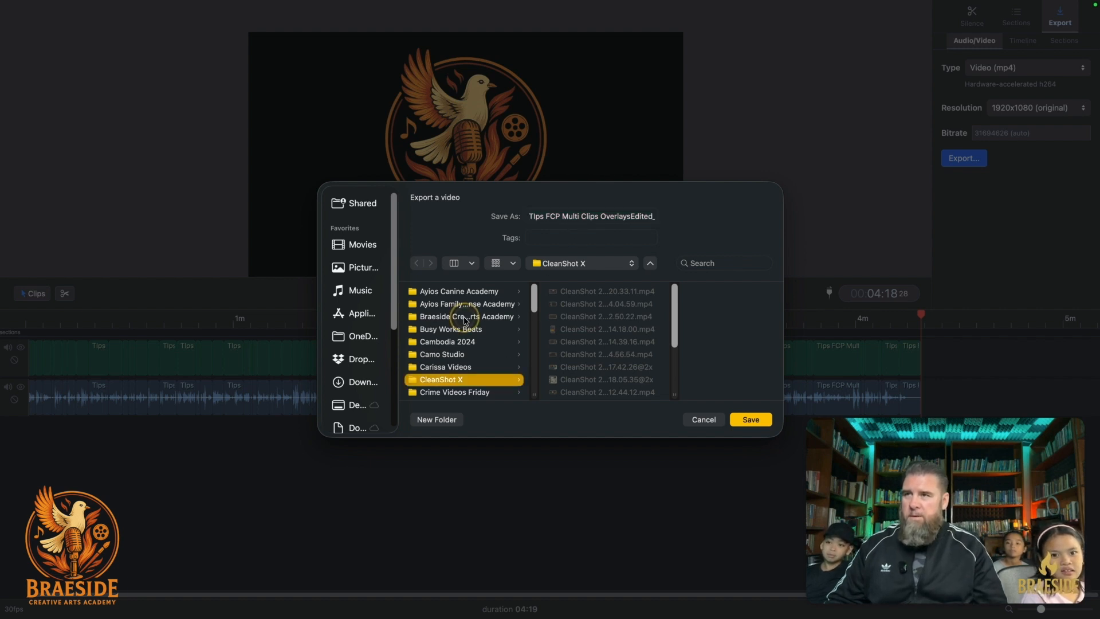
left_click(593, 341)
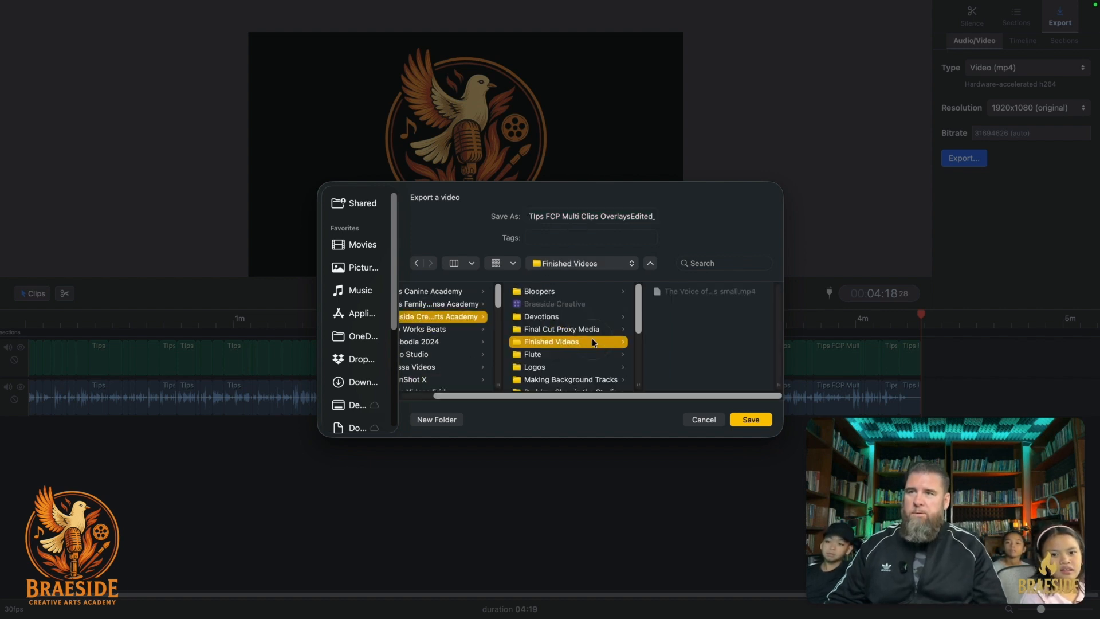
left_click(747, 424)
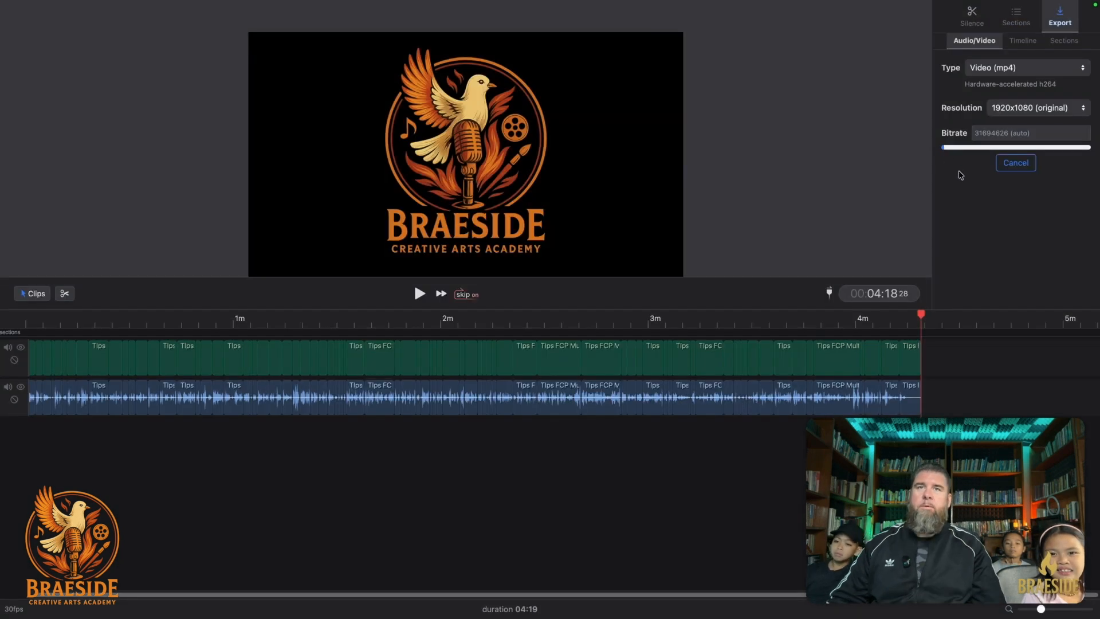